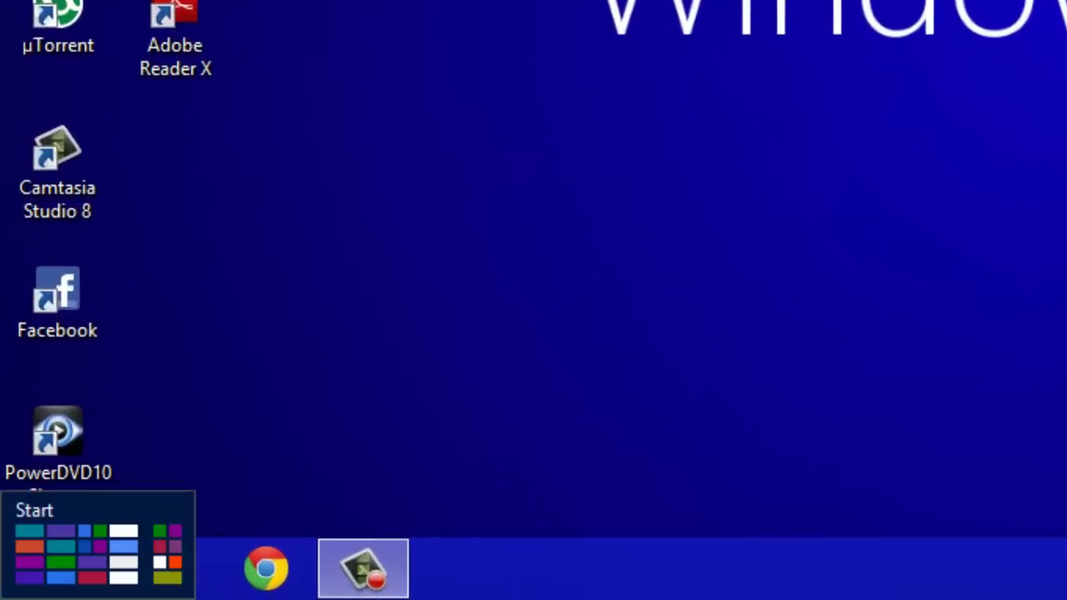
Open the News app from the Start screen, look through its Bing Daily headlines, and return to the Start screen.
click(2, 594)
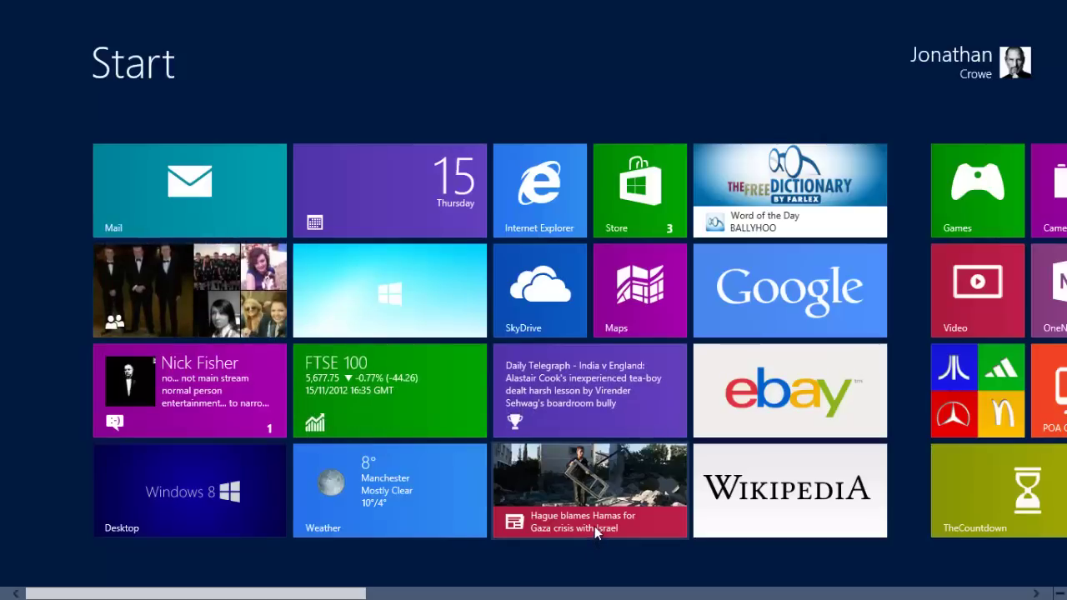
click(594, 526)
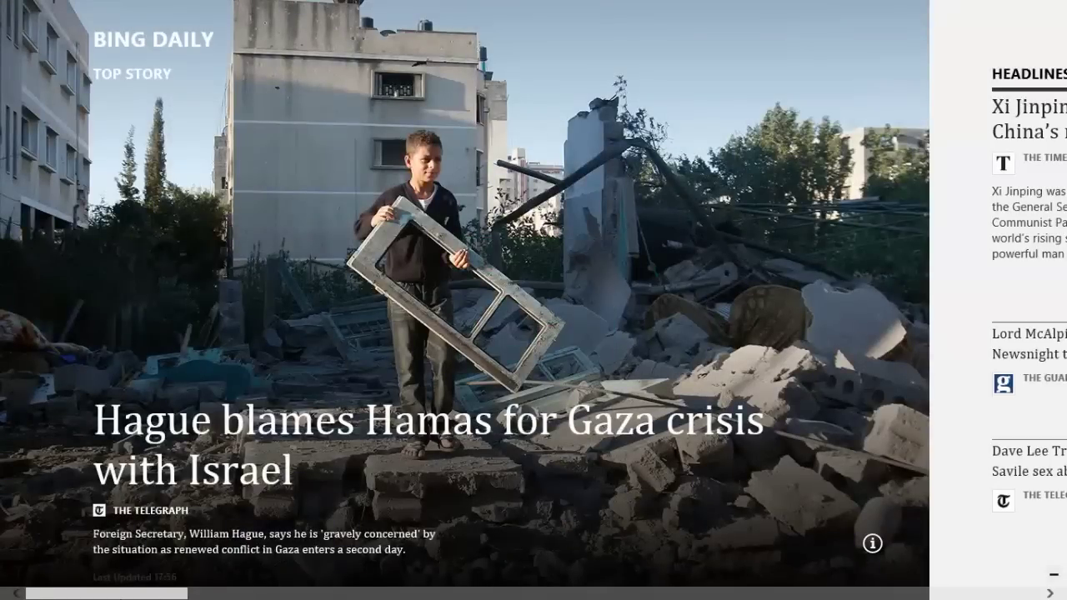
scroll(266, 596, down, 5)
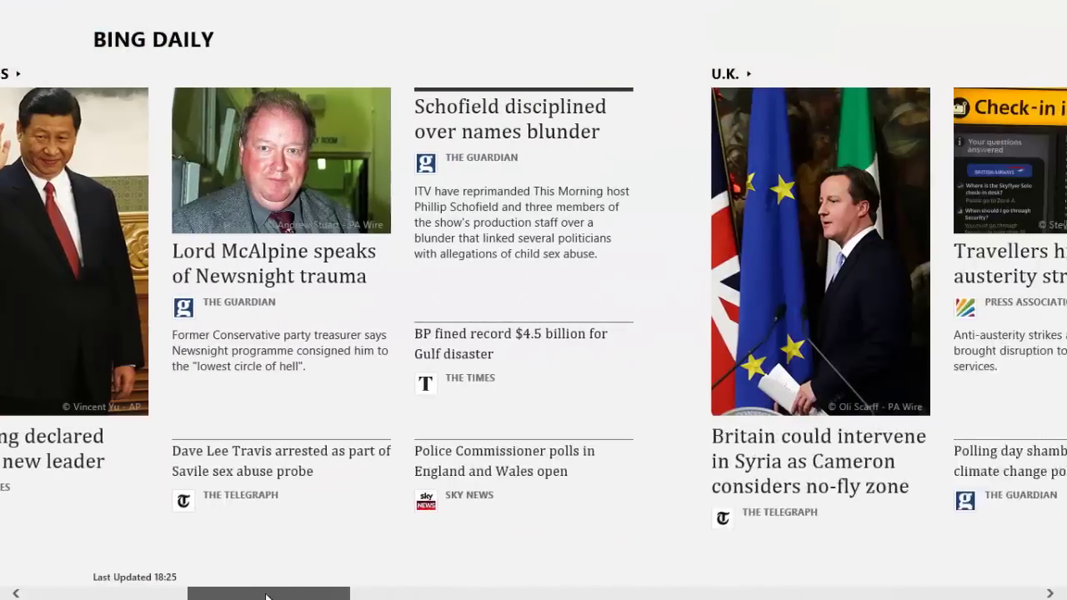
drag(267, 597, 93, 596)
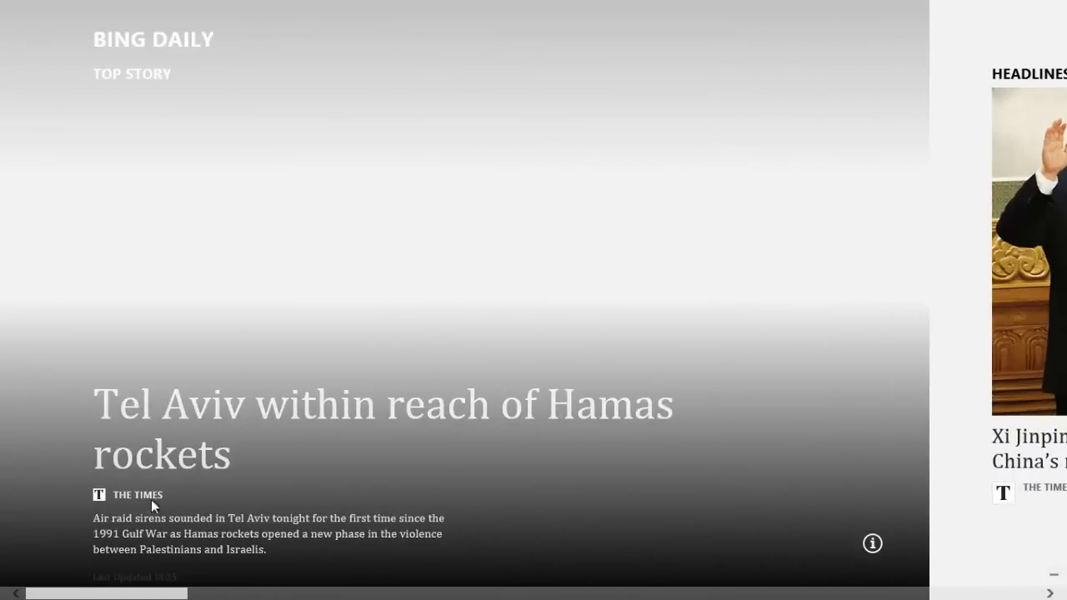
mouse_move(2, 598)
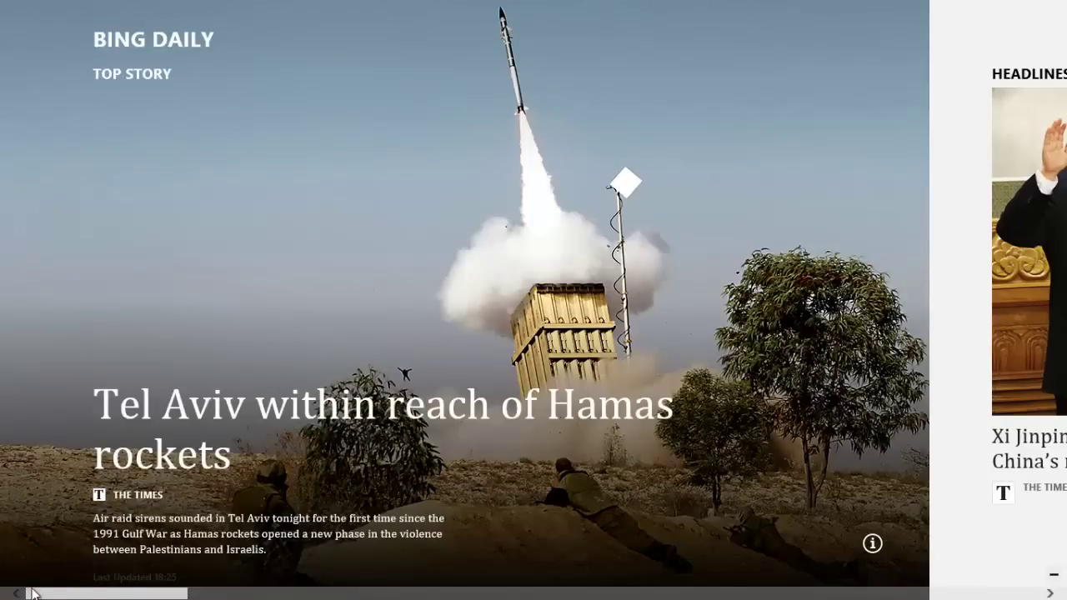
click(22, 579)
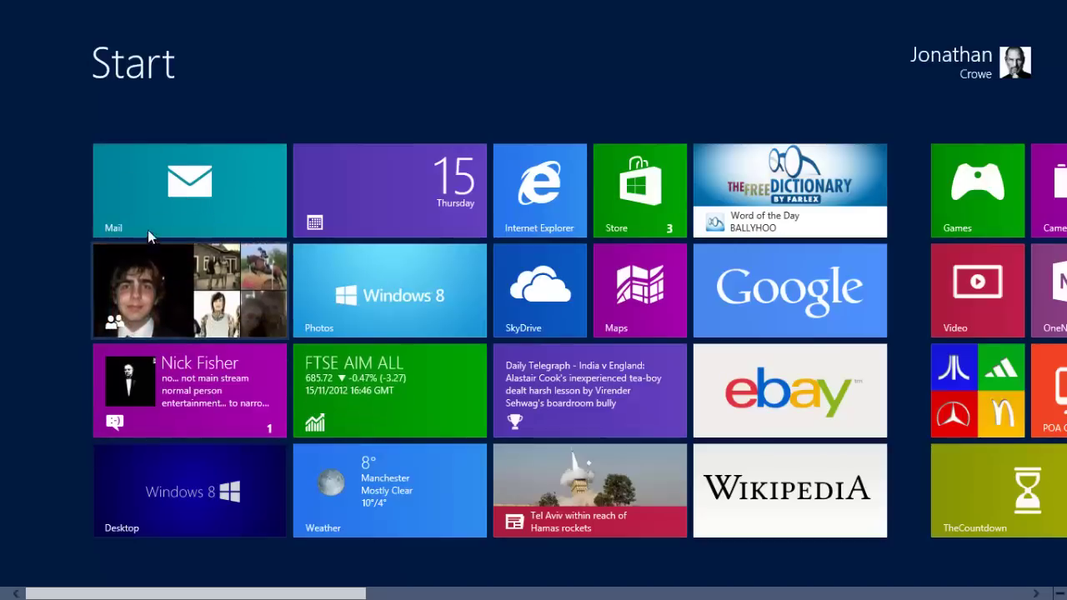
Open the Mail app to view the inbox and return to the Start screen.
click(186, 208)
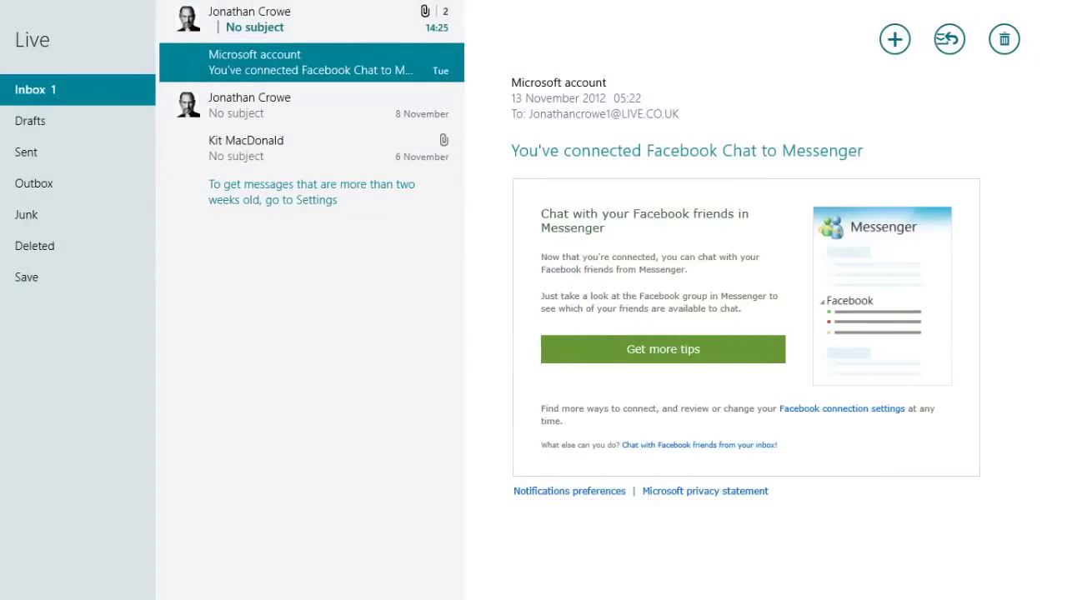
click(2, 598)
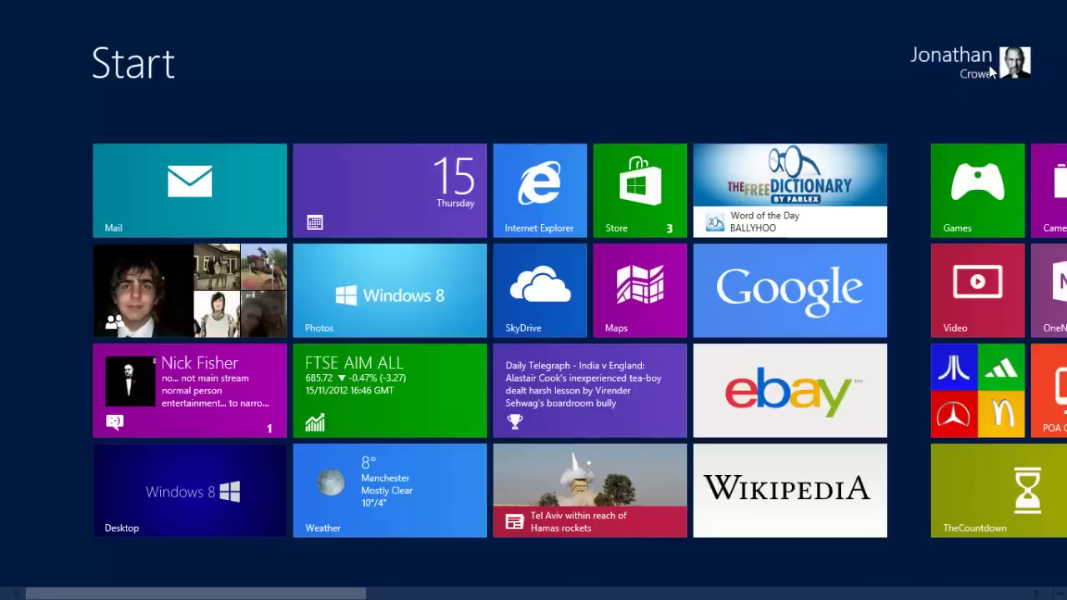
Display the account options on the Start screen, dismiss them, and look through the app tiles.
click(989, 64)
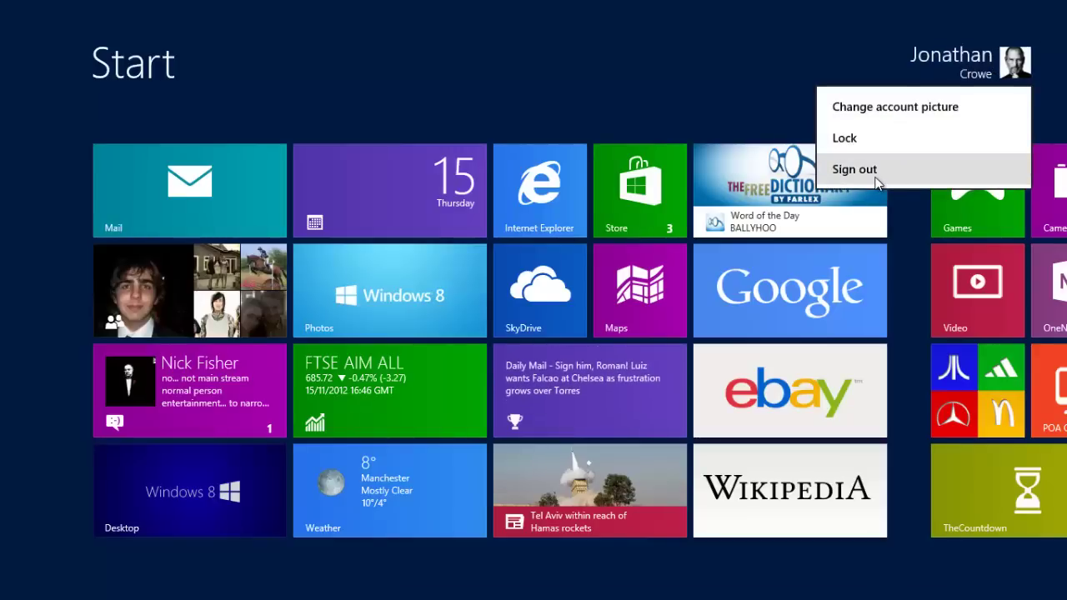
click(604, 85)
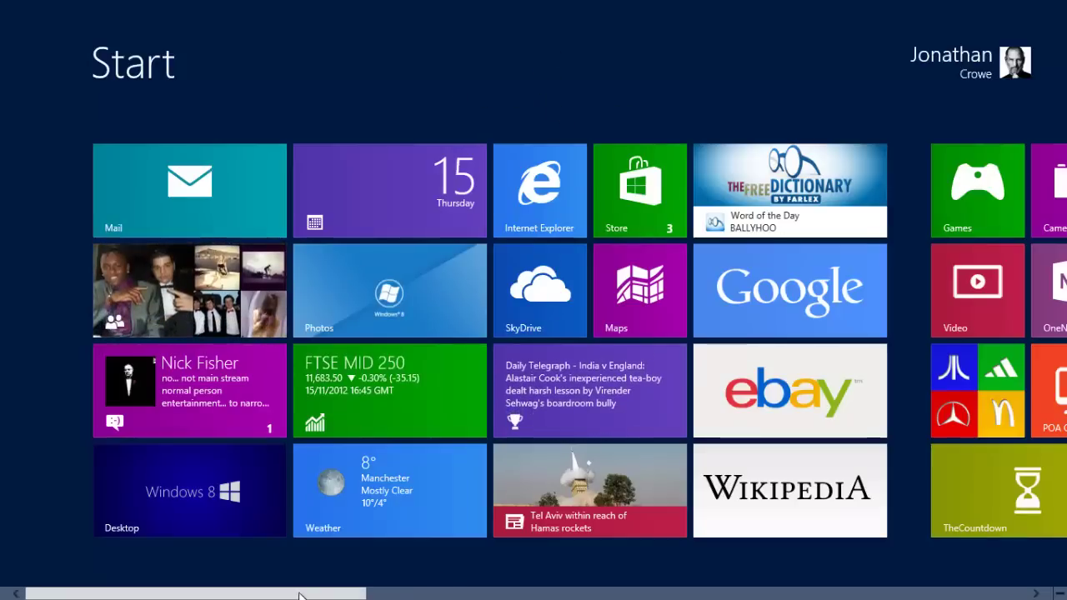
scroll(303, 595, down, 3)
scroll(385, 175, up, 2)
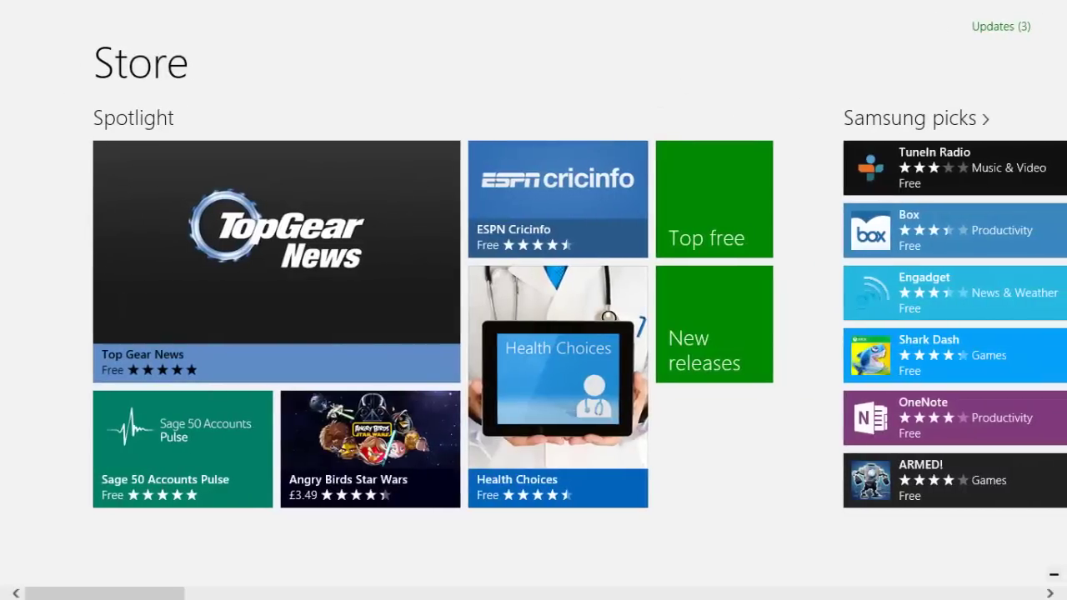
Display the Sleep, Shut down and Restart power options from the Settings charm and dismiss the settings.
mouse_move(1065, 4)
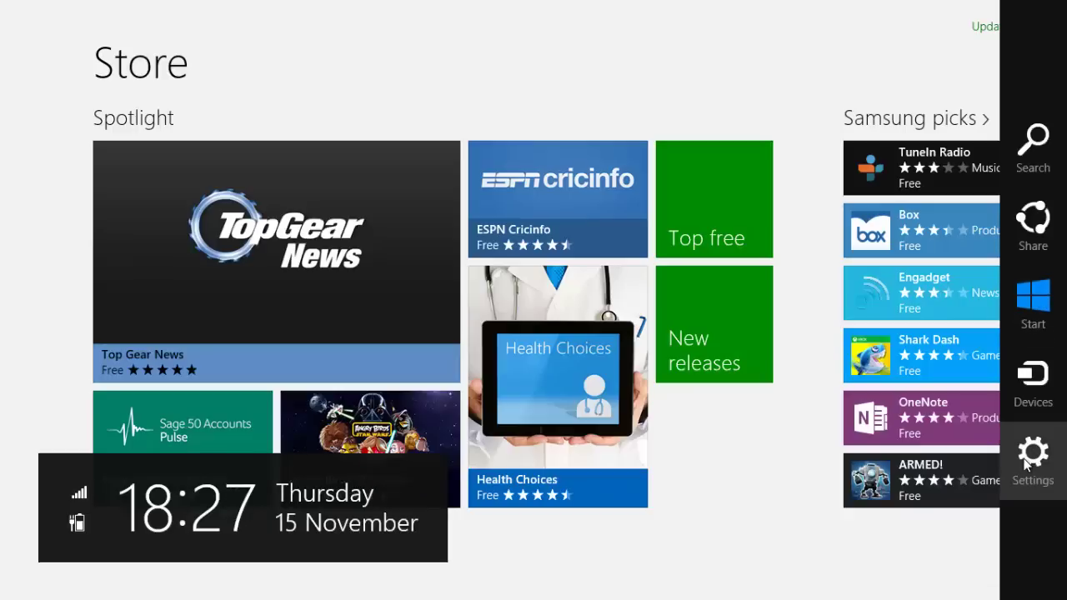
click(1025, 466)
click(946, 490)
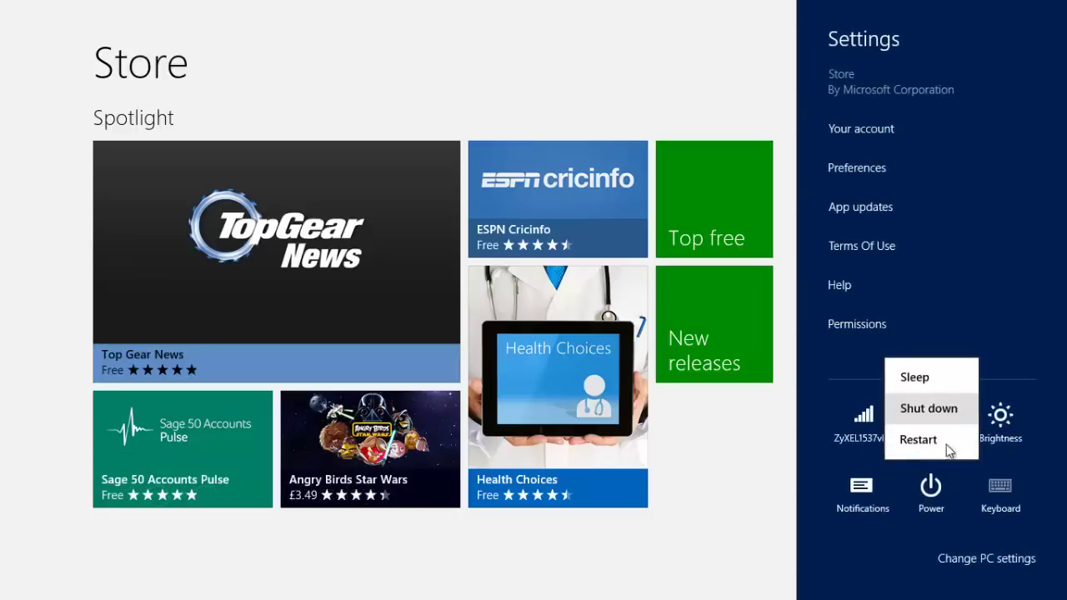
click(681, 81)
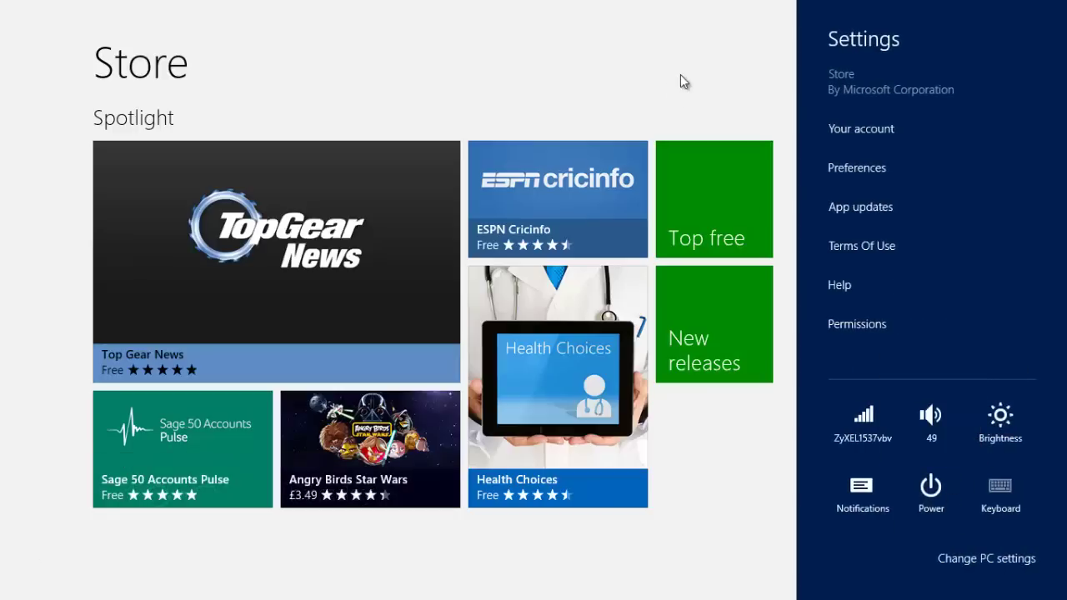
click(681, 100)
Search the Store for "sage 50 accounts" and open the Sage 50 Accounts Pulse page.
mouse_move(1036, 144)
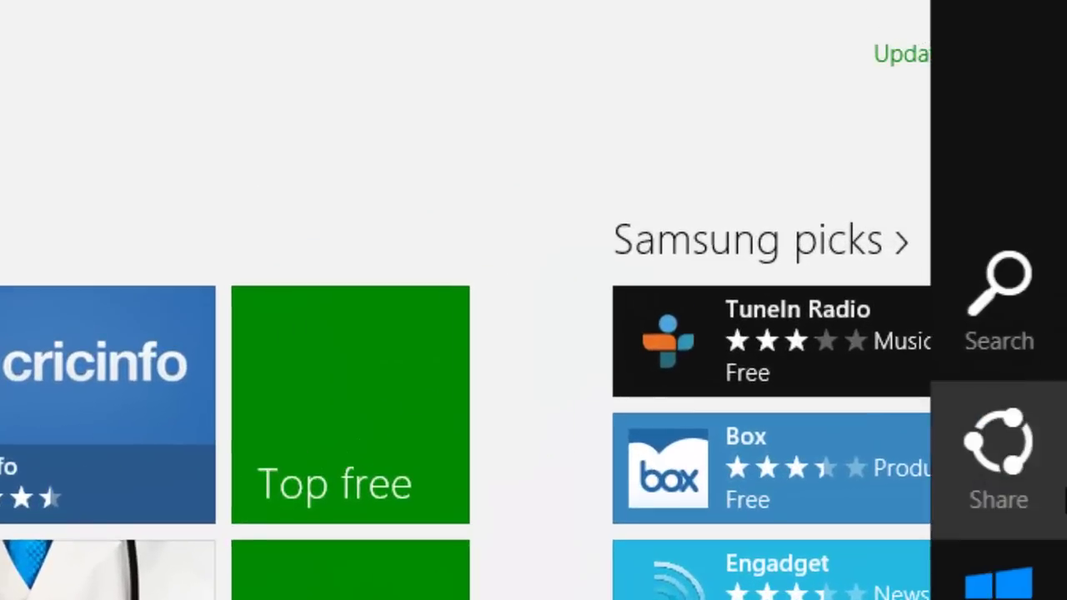
click(1005, 293)
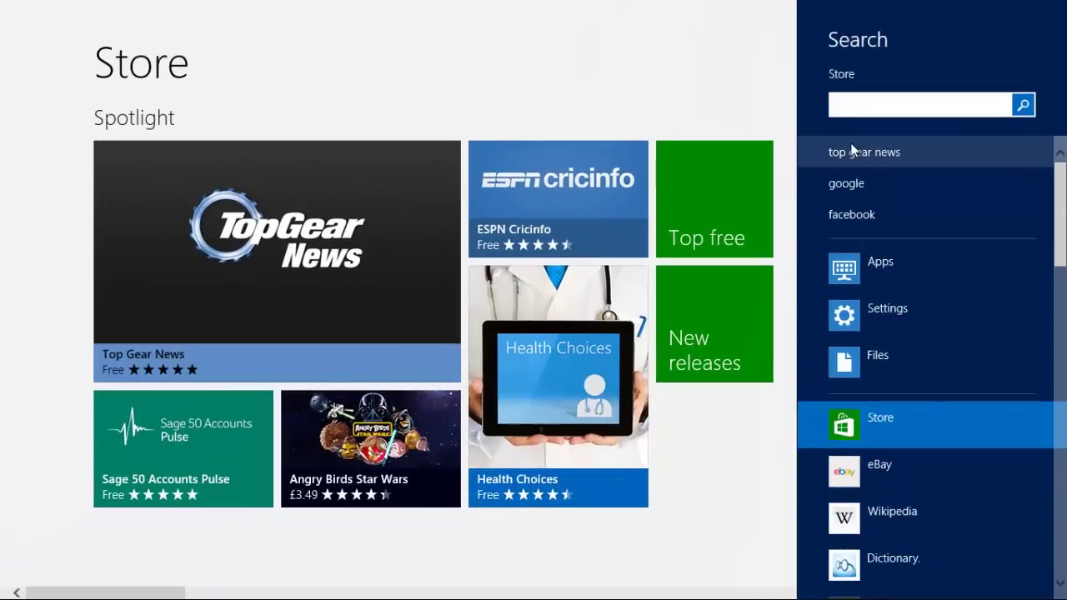
text(50 accounts)
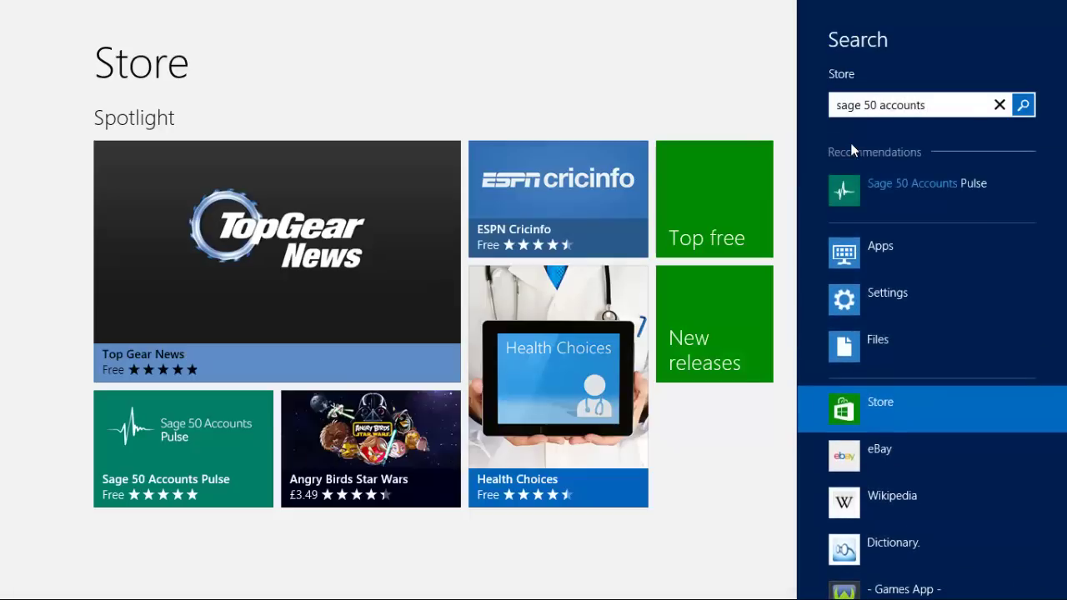
key(Return)
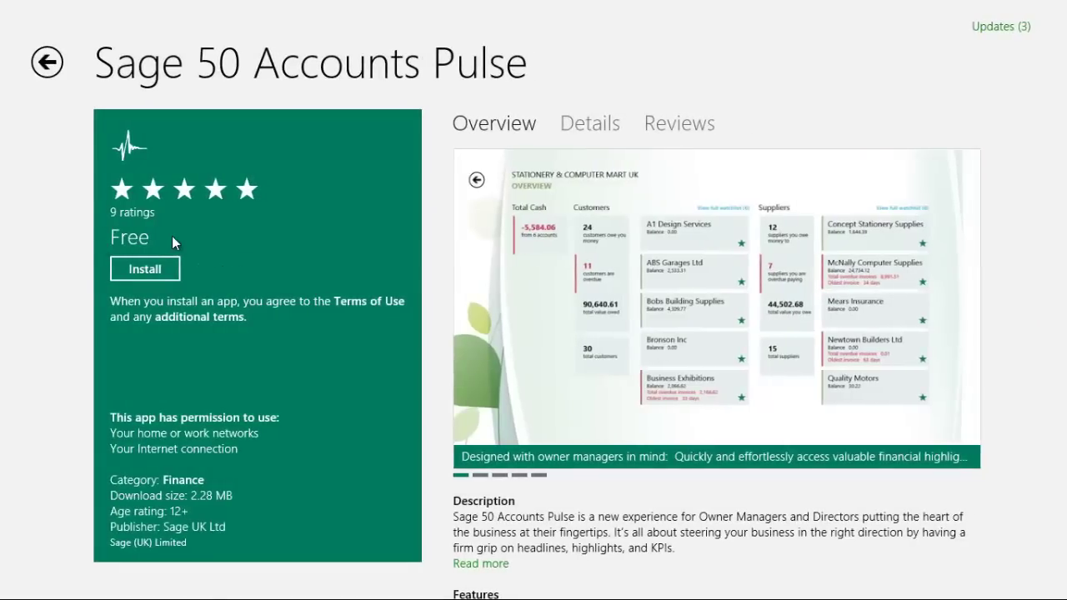
Install the Sage 50 Accounts Pulse app, check its installation progress, and return to the Start screen.
click(158, 270)
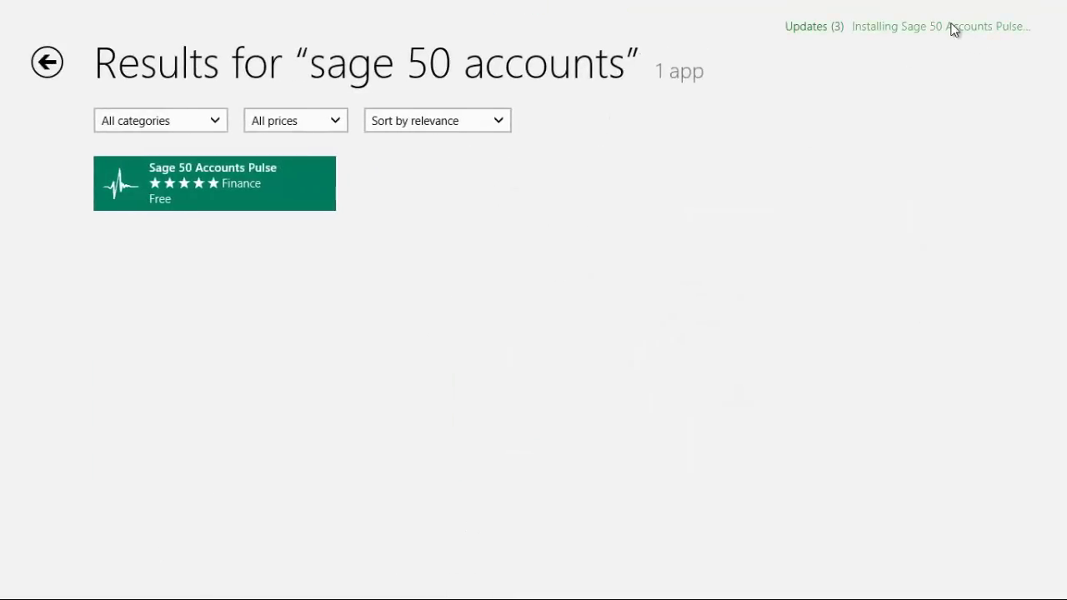
click(953, 27)
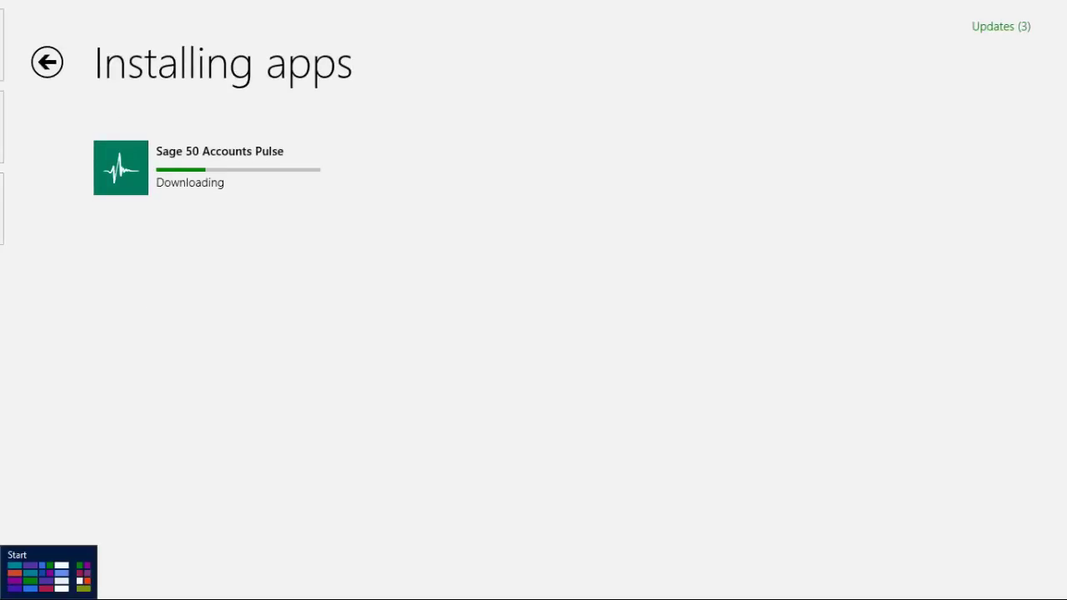
click(7, 593)
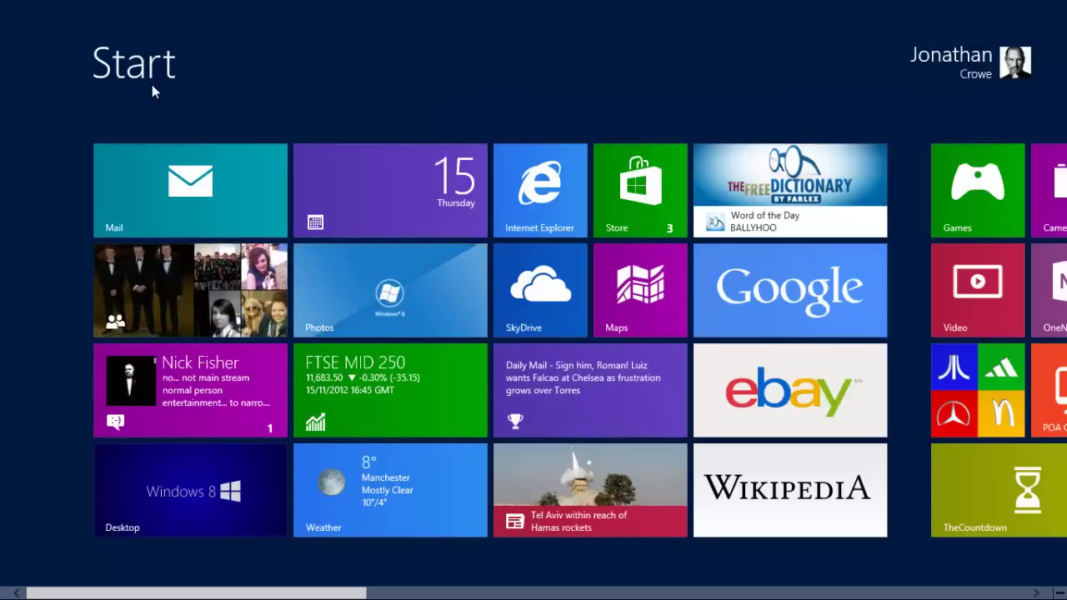
Show the list of running apps and switch to the Store.
mouse_move(3, 108)
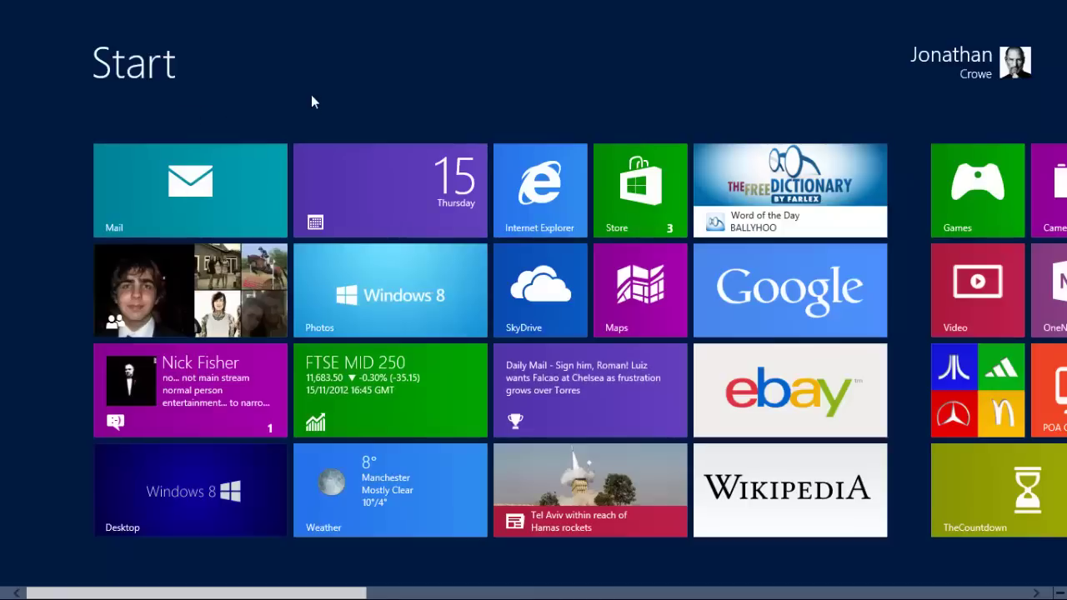
mouse_move(2, 34)
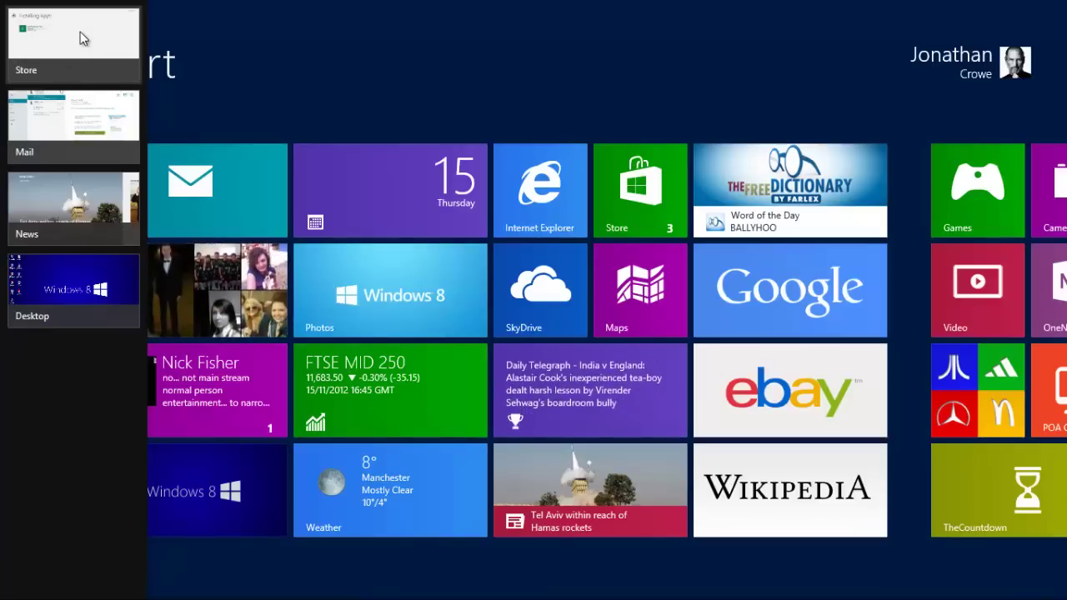
click(93, 42)
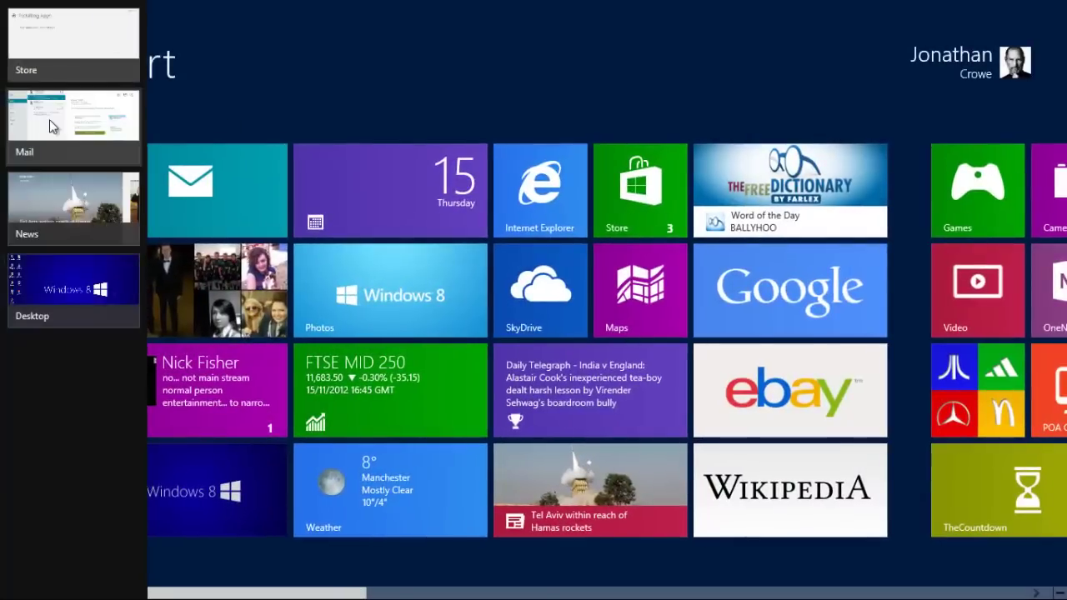
Close the running Store, Mail and News apps from the list of running apps.
mouse_move(2, 6)
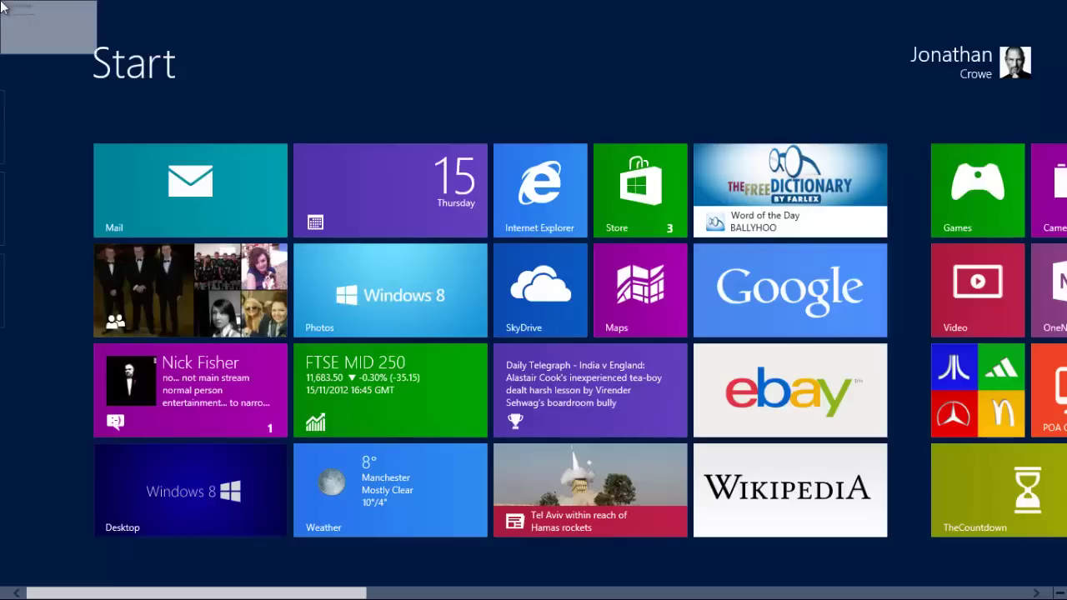
right_click(38, 37)
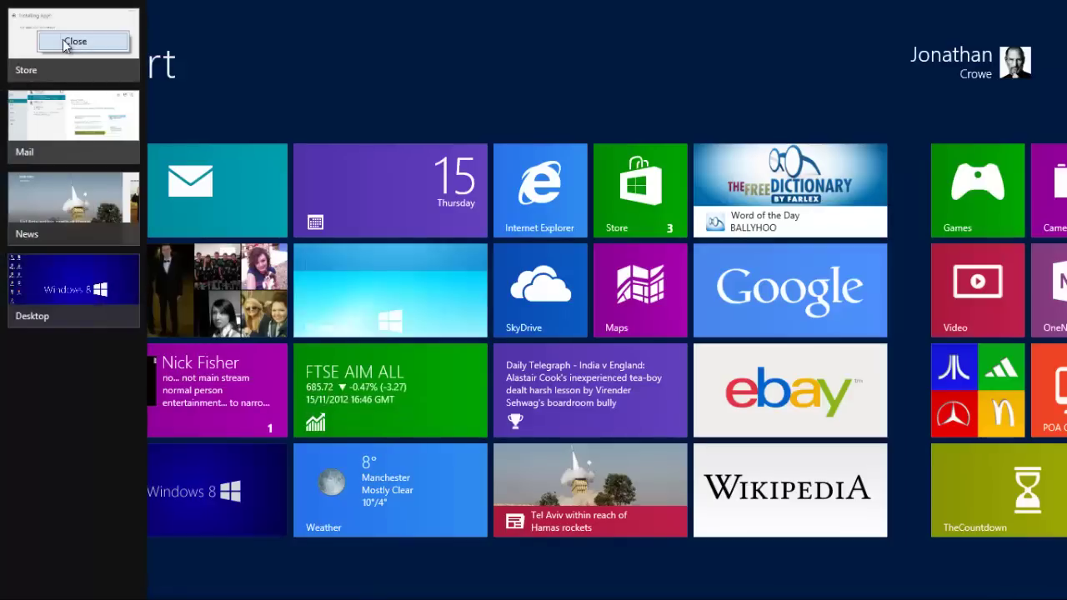
click(74, 42)
right_click(74, 46)
click(77, 49)
right_click(76, 65)
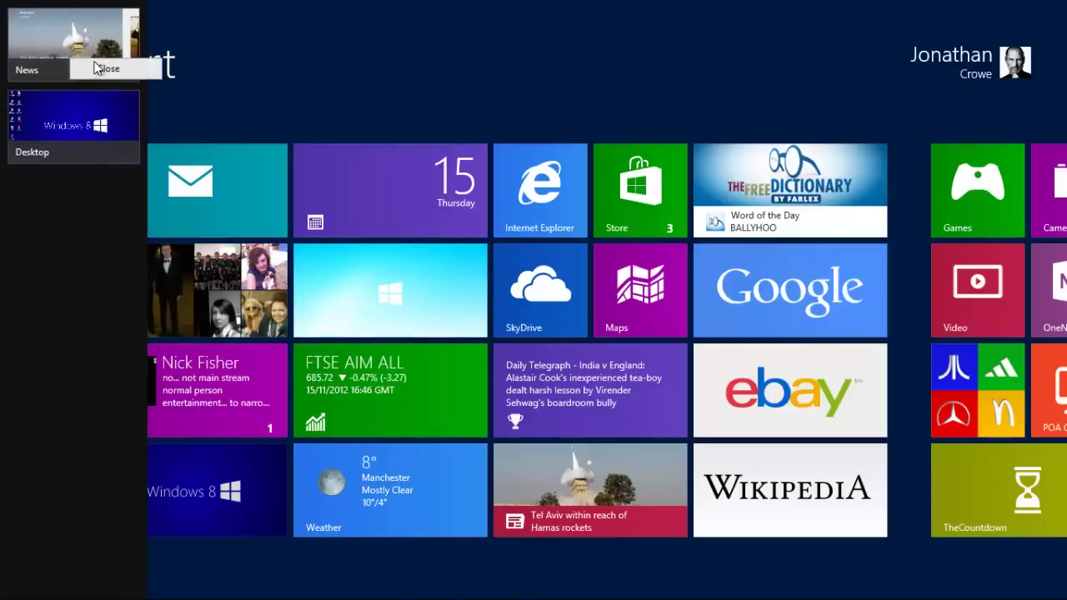
click(79, 66)
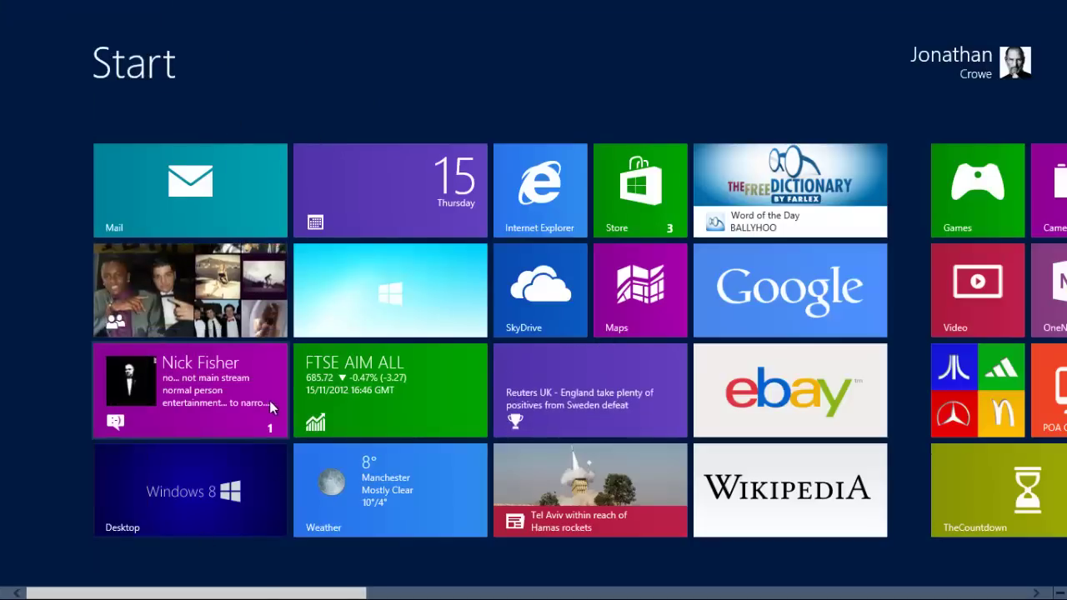
Open the newly installed Sage 50 Accounts Pulse app from its tile and return to the Start screen.
drag(250, 594, 953, 592)
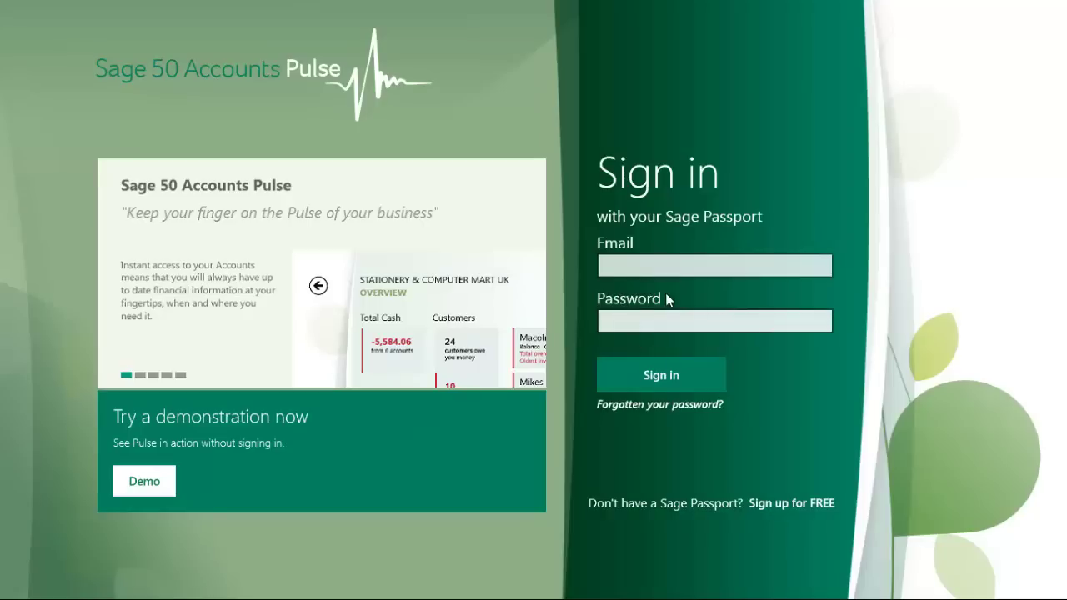
click(5, 595)
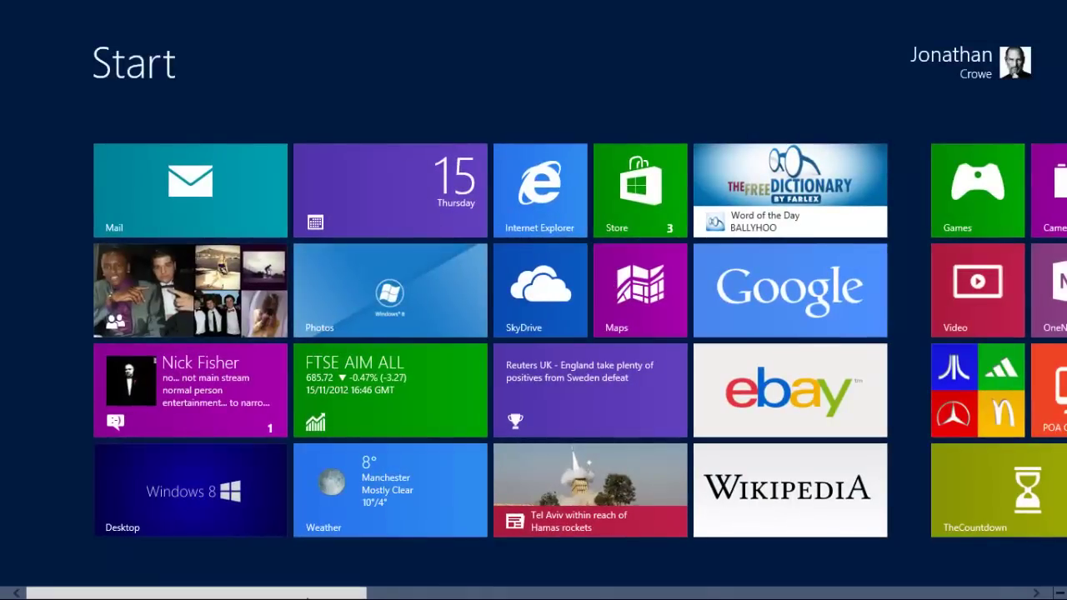
Launch Google Chrome from its Start screen tile and close its Google tab.
drag(334, 592, 891, 564)
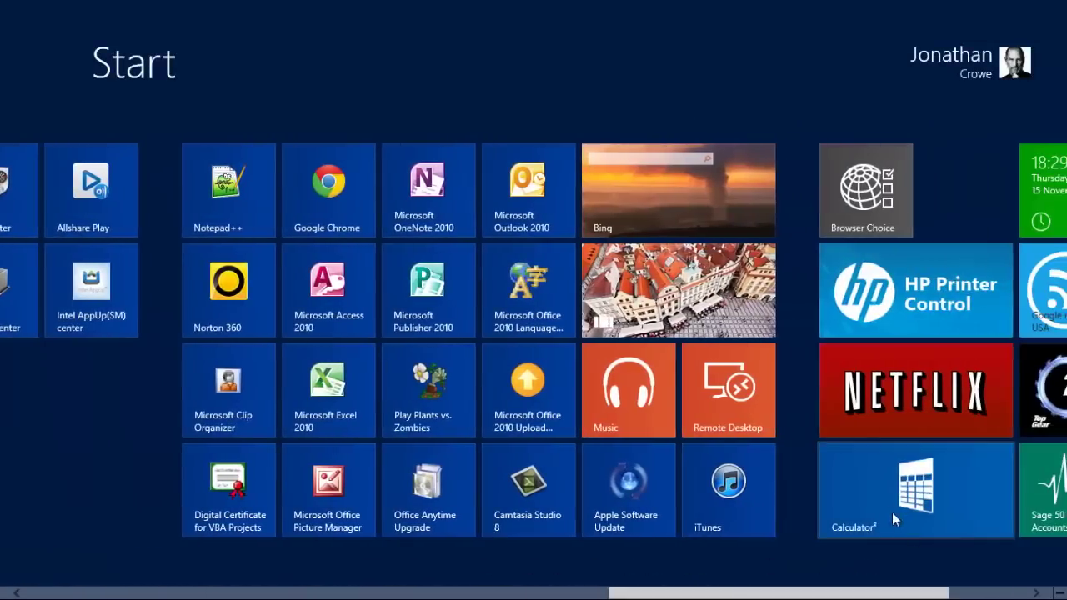
click(309, 196)
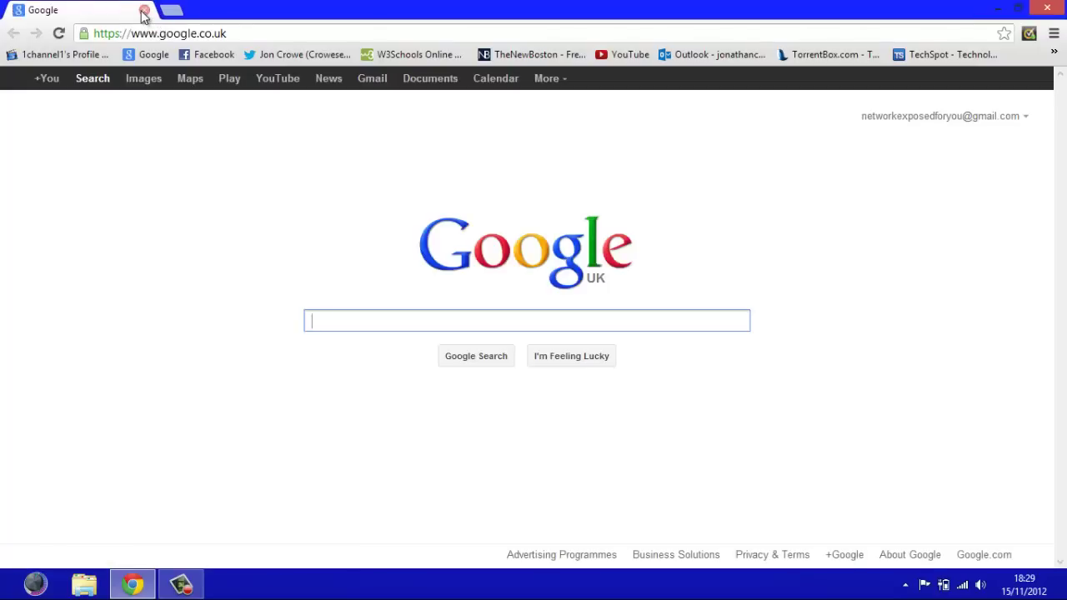
click(144, 12)
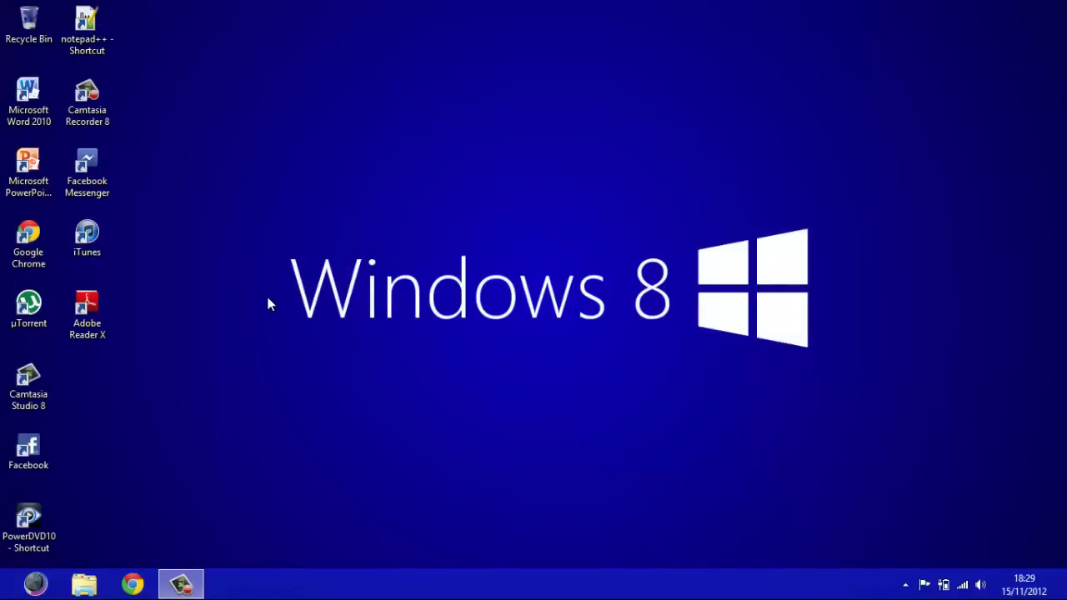
Return from the desktop to the Start screen and show the Samsung Apps tile group.
click(6, 594)
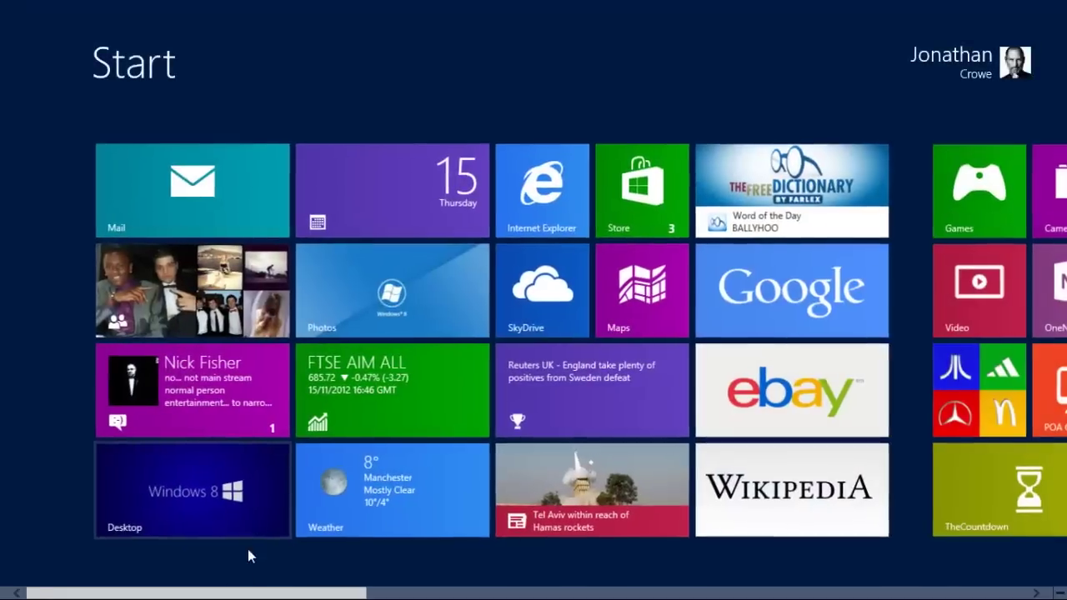
drag(258, 593, 567, 594)
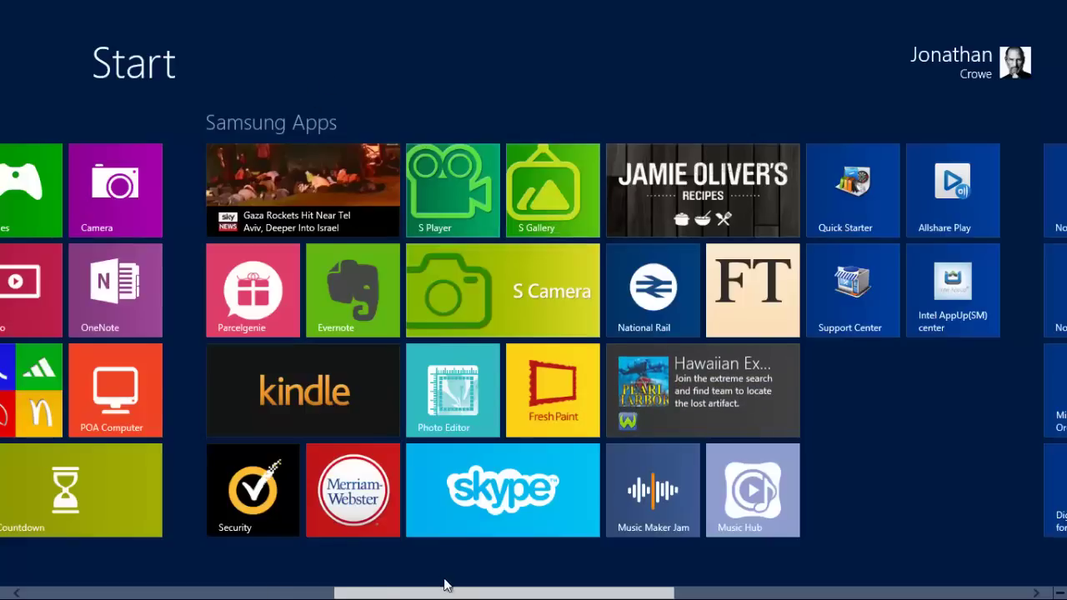
Cycle through the open windows in the task switcher, previewing the recorder and Sage 50 Accounts Pulse, and switch to the Desktop.
drag(444, 592, 137, 592)
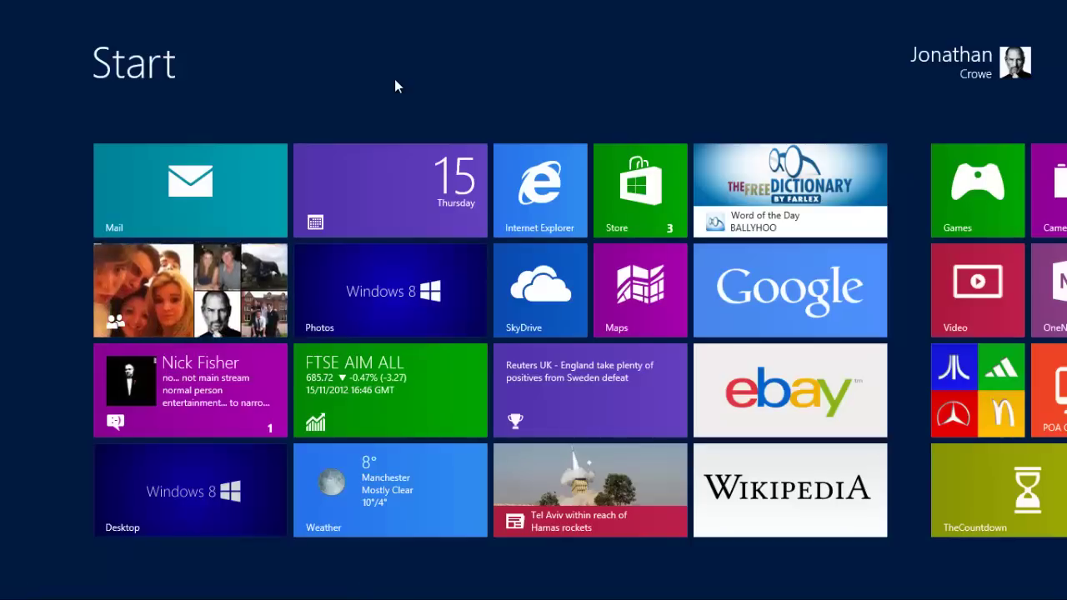
key(alt+Tab)
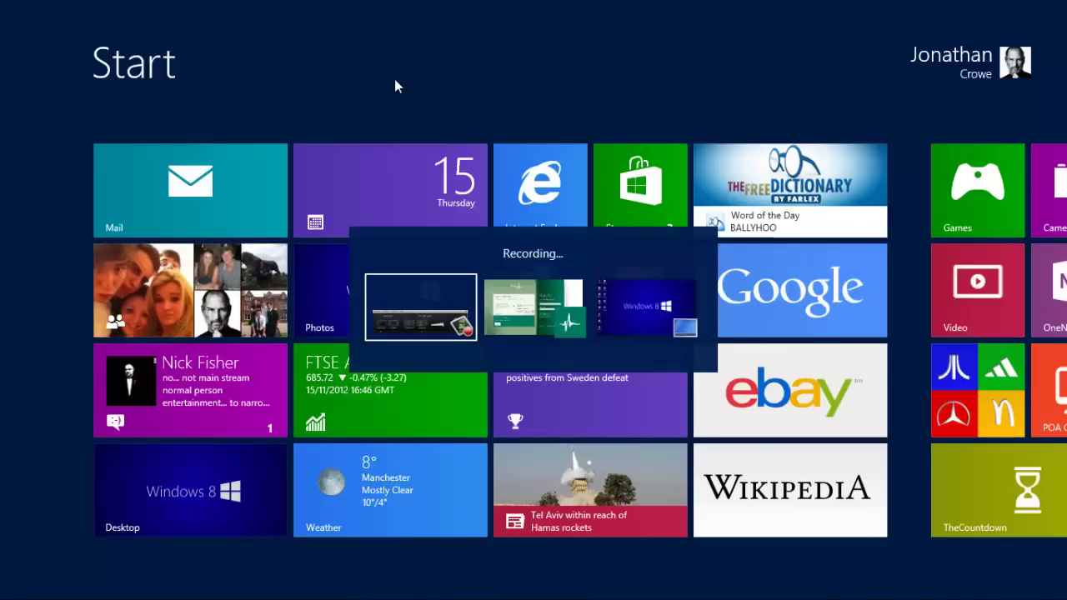
key(Tab)
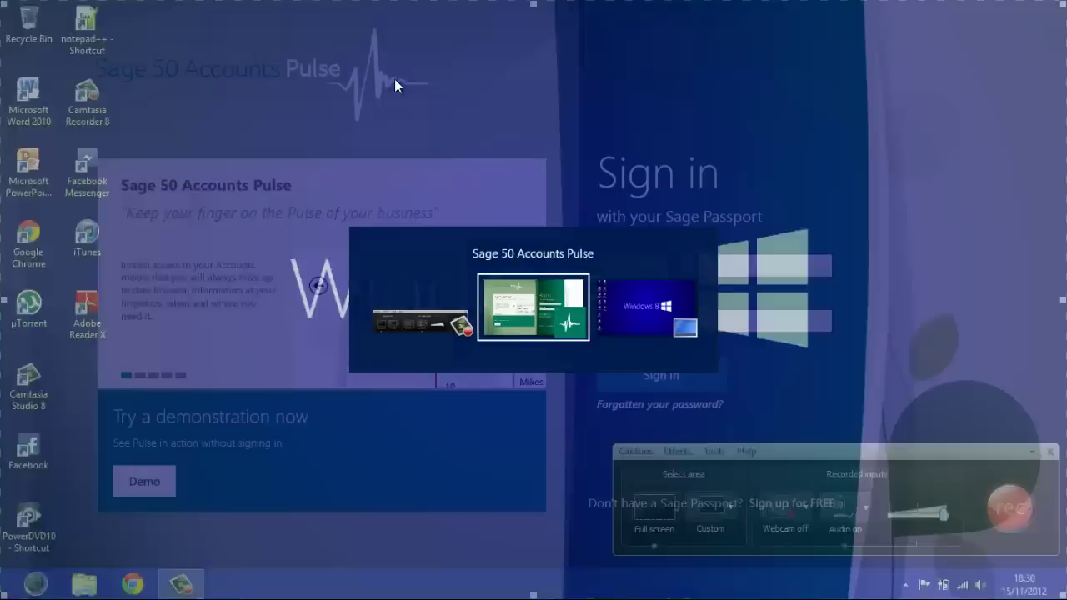
key(Tab)
key(shift+Tab)
key(shift+Tab)
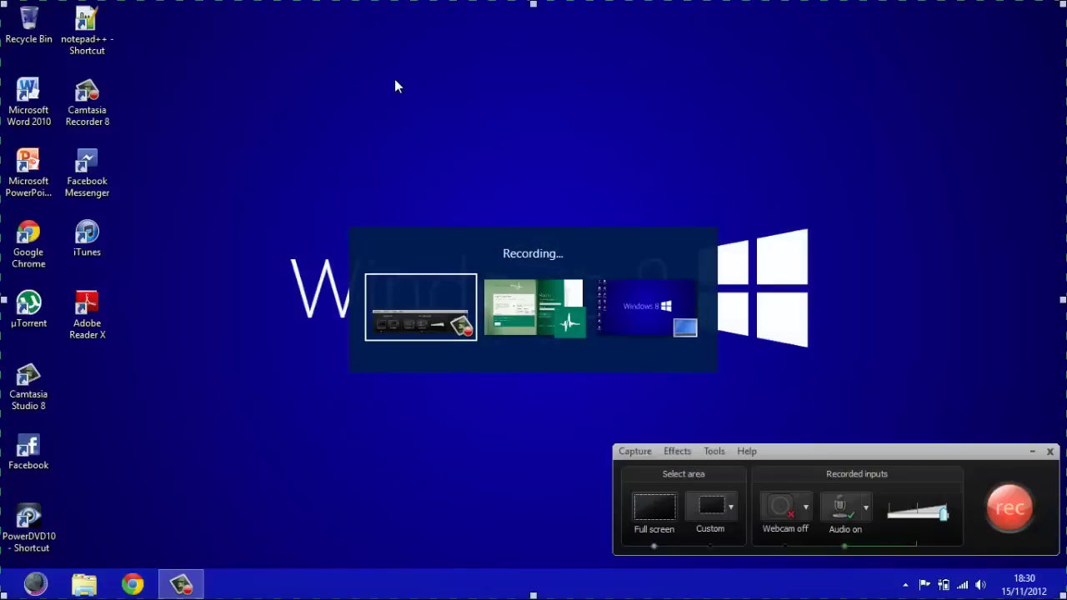
key(Tab)
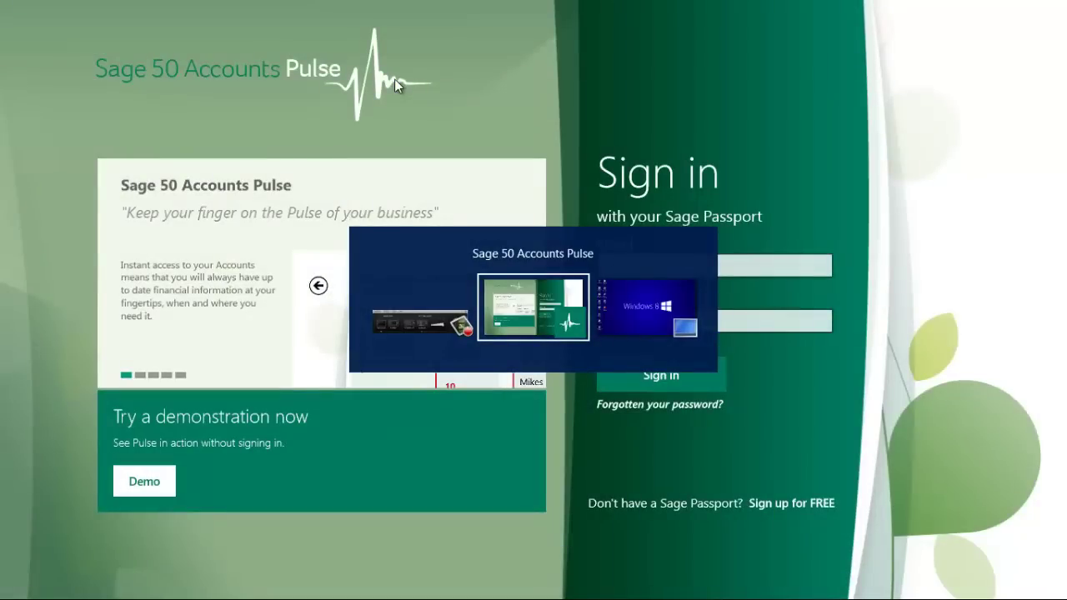
key(Tab)
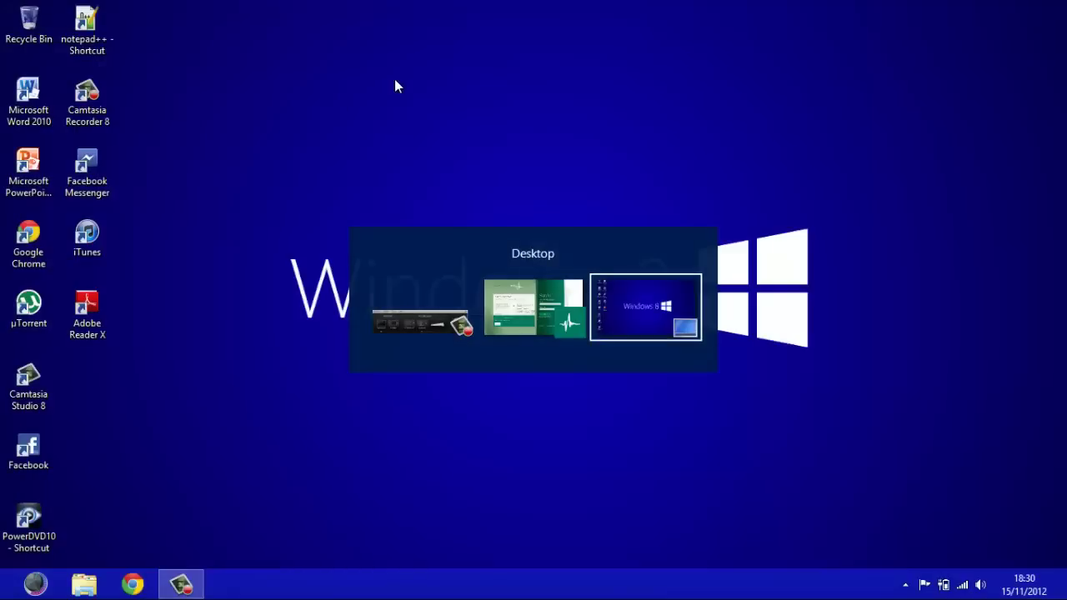
key(alt)
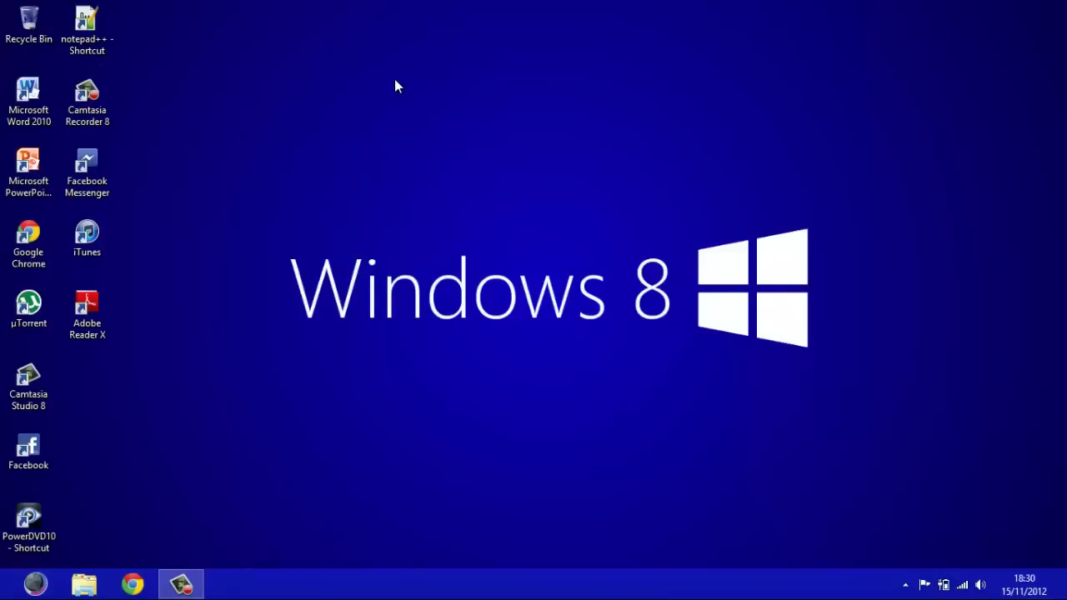